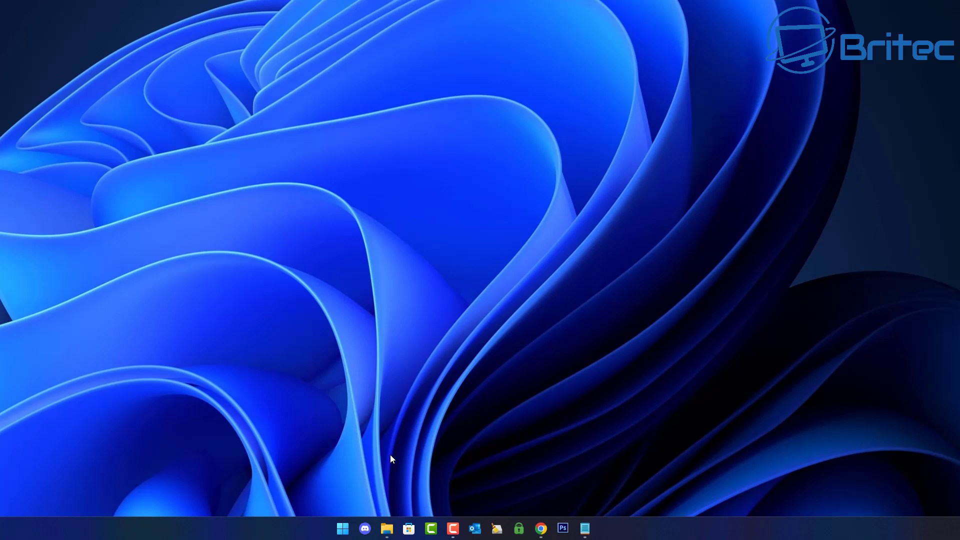
# Step: Launch Settings from the Start menu and go to the Apps page
pyautogui.click(342, 530)
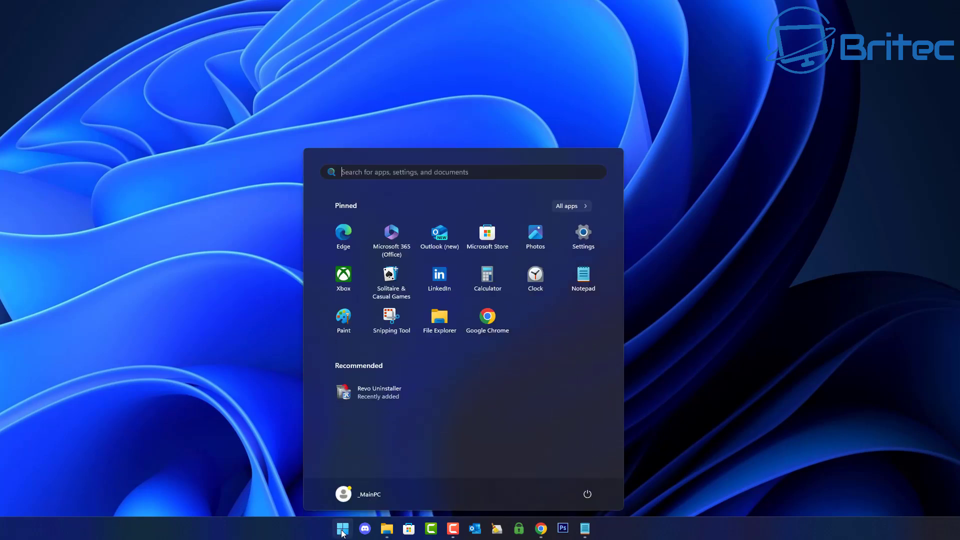
pyautogui.click(584, 236)
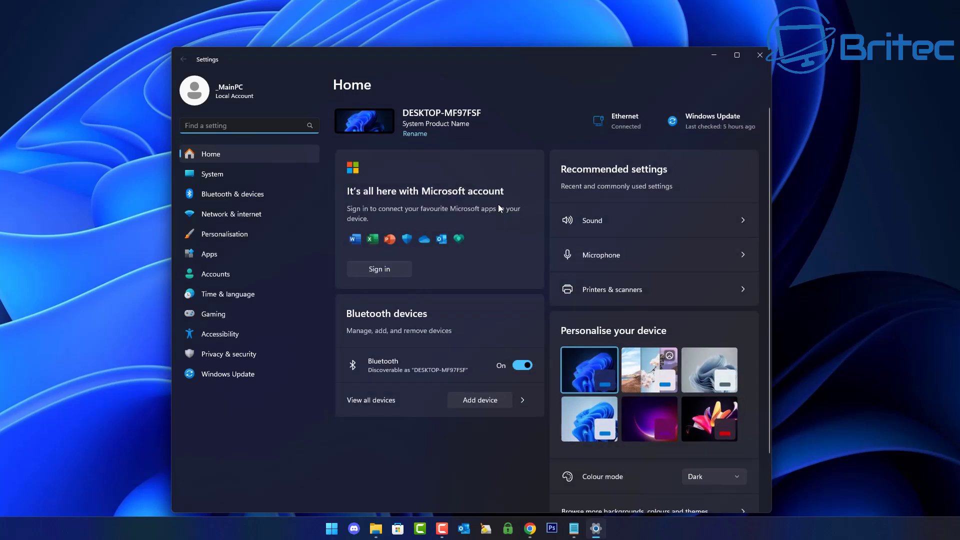
pyautogui.click(214, 258)
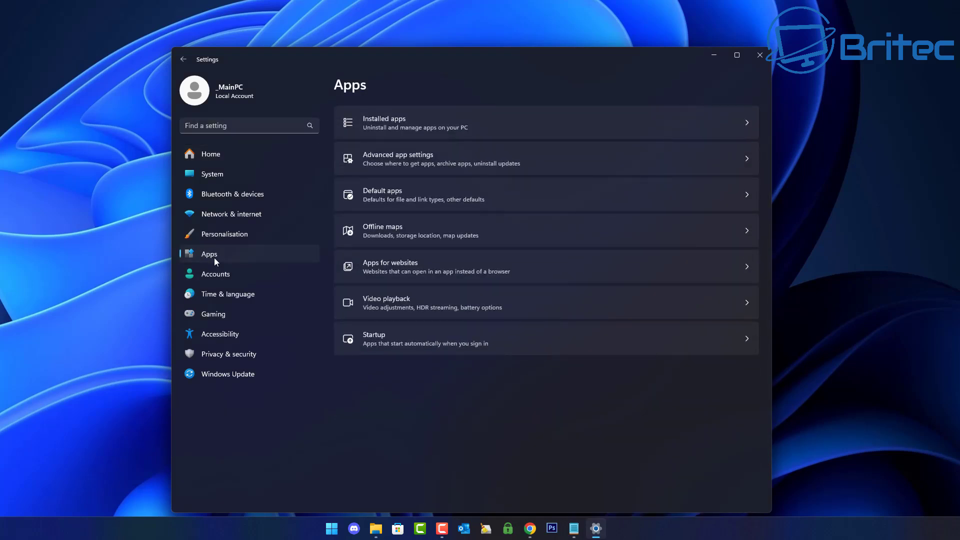
# Step: Scroll the full Installed apps list to confirm Microsoft Edge appears but no WebView2 Runtime does
pyautogui.click(484, 125)
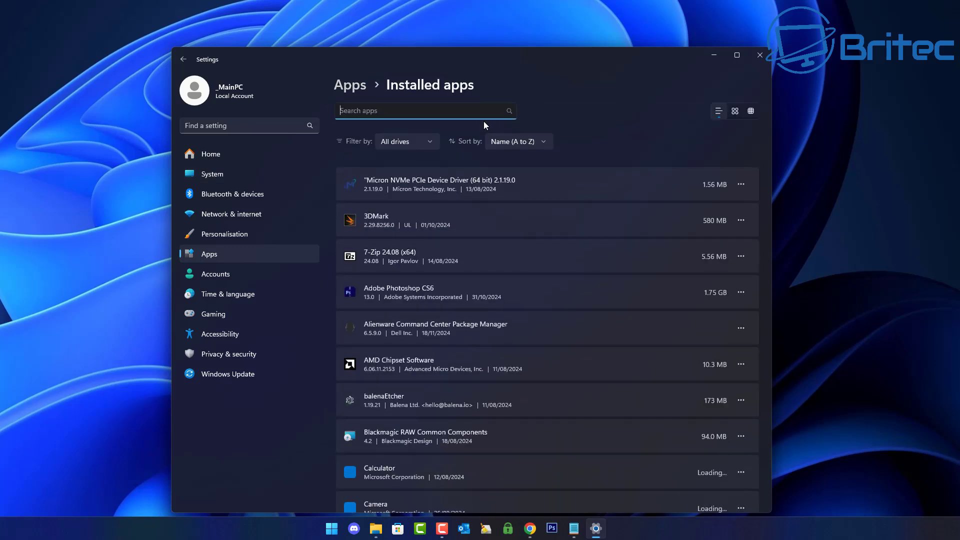
pyautogui.scroll(-10, 670, 325)
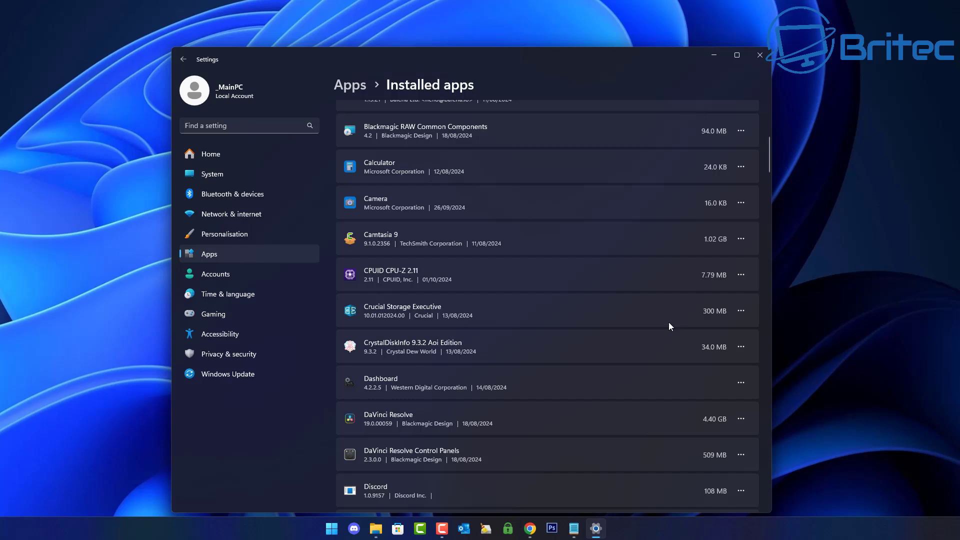
pyautogui.scroll(-7, 668, 323)
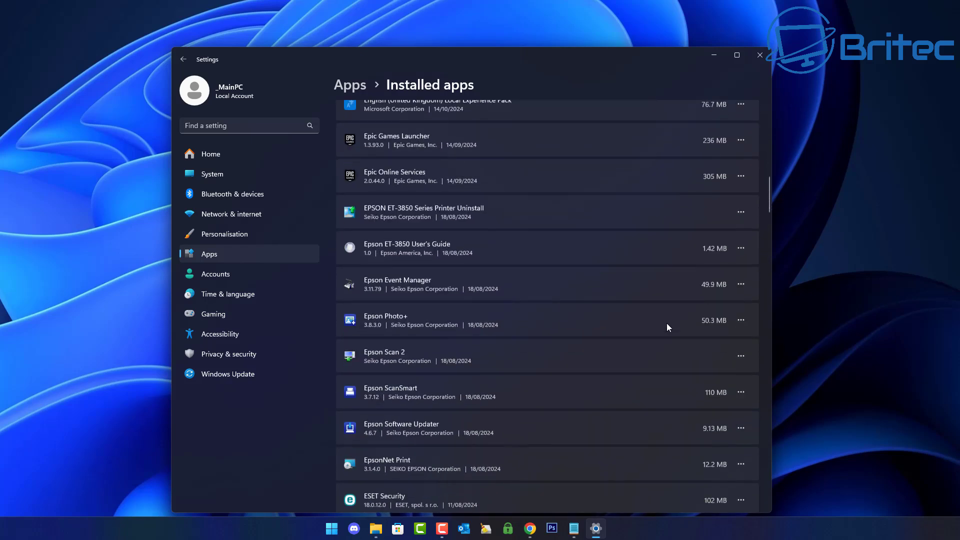
pyautogui.scroll(-10, 667, 323)
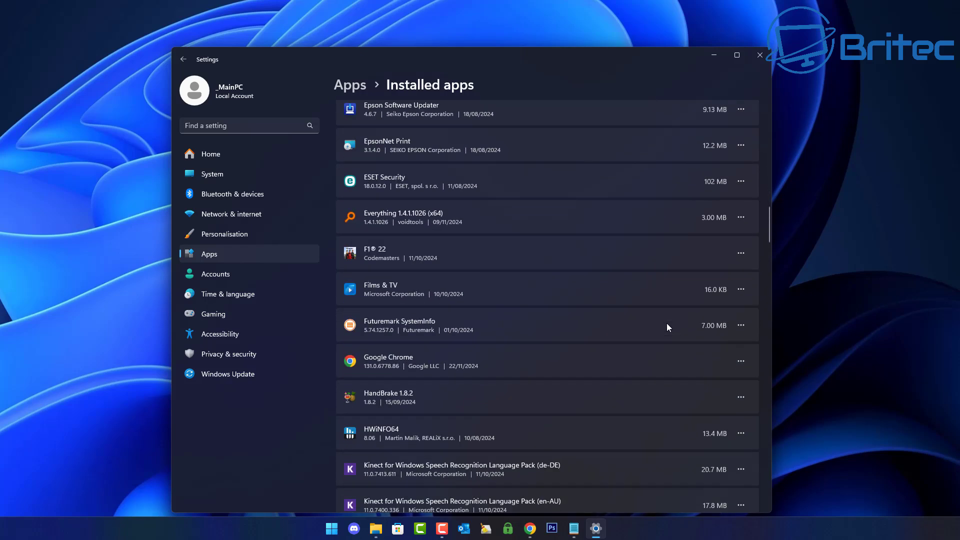
pyautogui.scroll(-10, 665, 323)
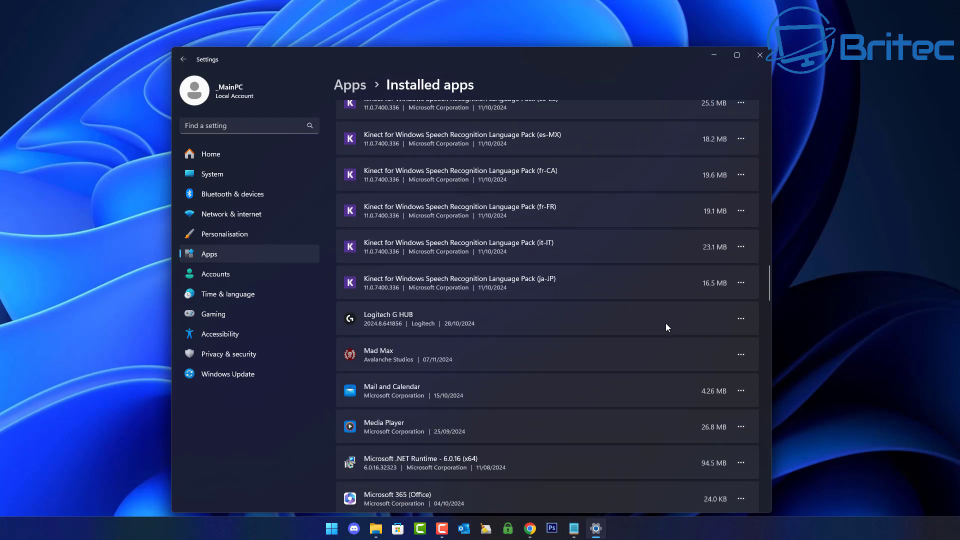
pyautogui.scroll(-2, 650, 330)
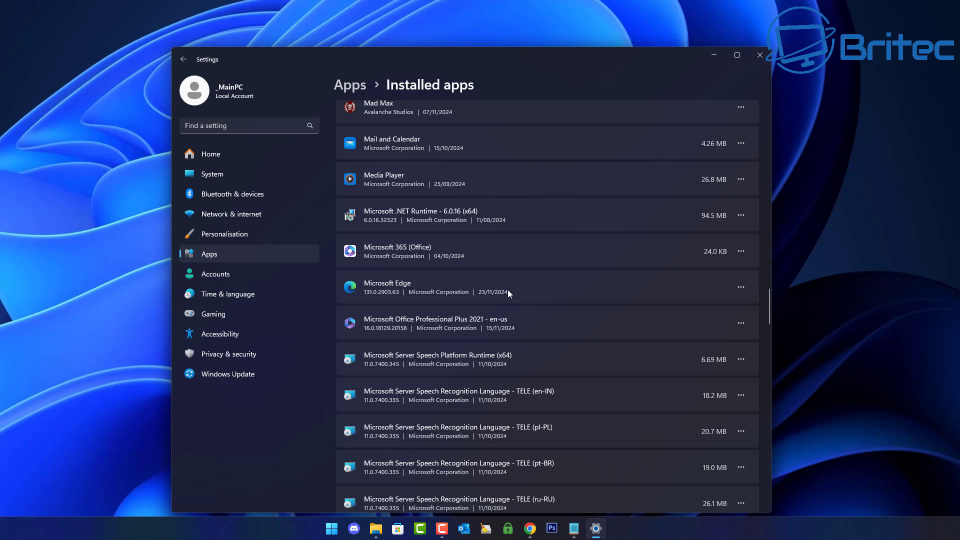
pyautogui.scroll(-7, 508, 292)
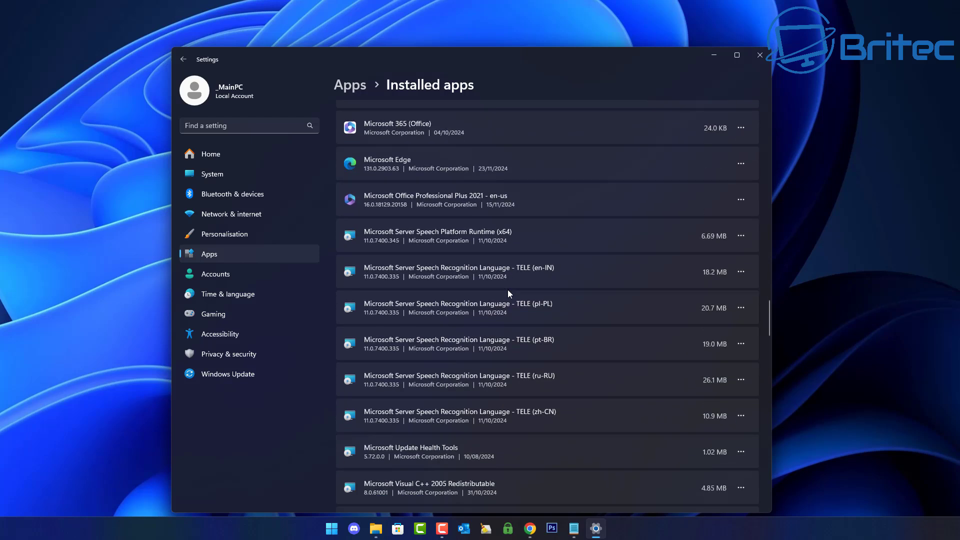
pyautogui.scroll(-12, 507, 292)
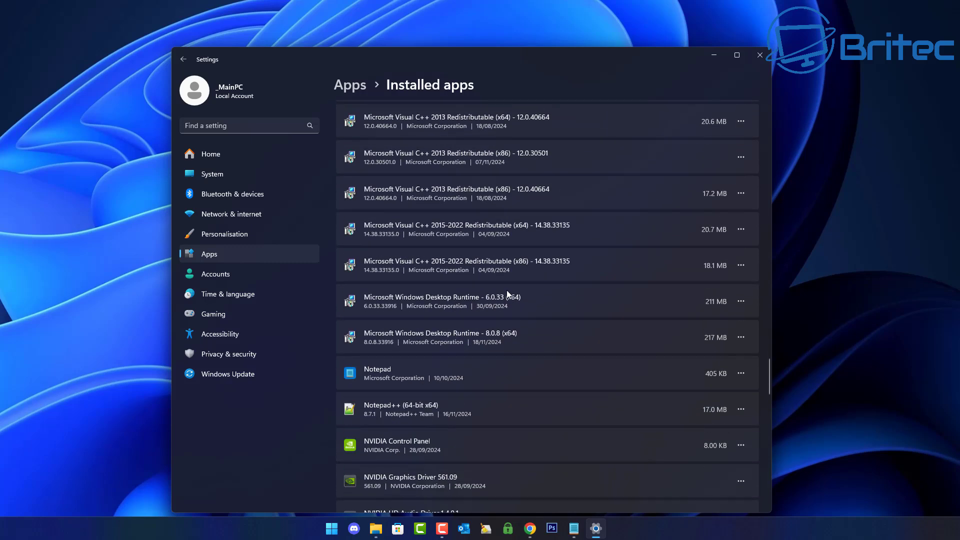
pyautogui.scroll(-3, 507, 294)
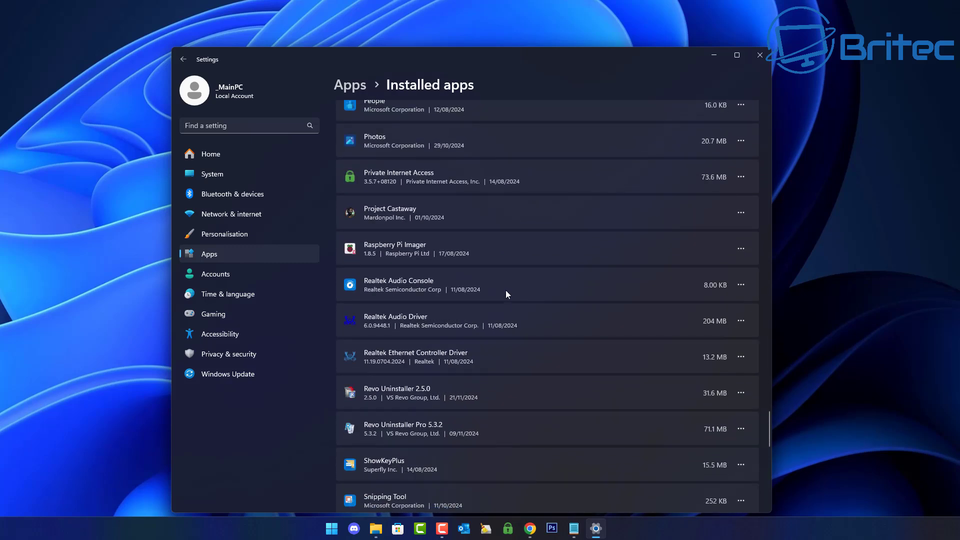
pyautogui.scroll(-4, 506, 293)
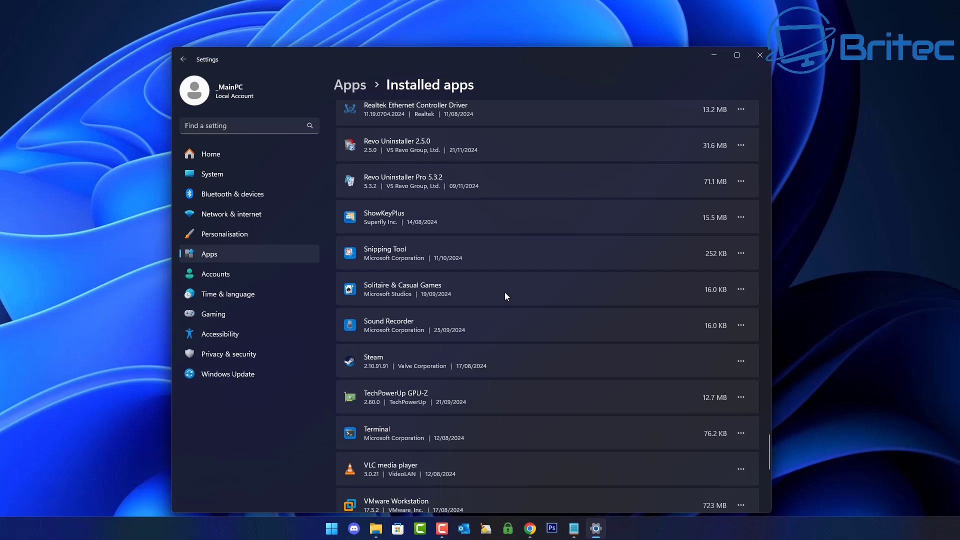
pyautogui.scroll(-5, 505, 293)
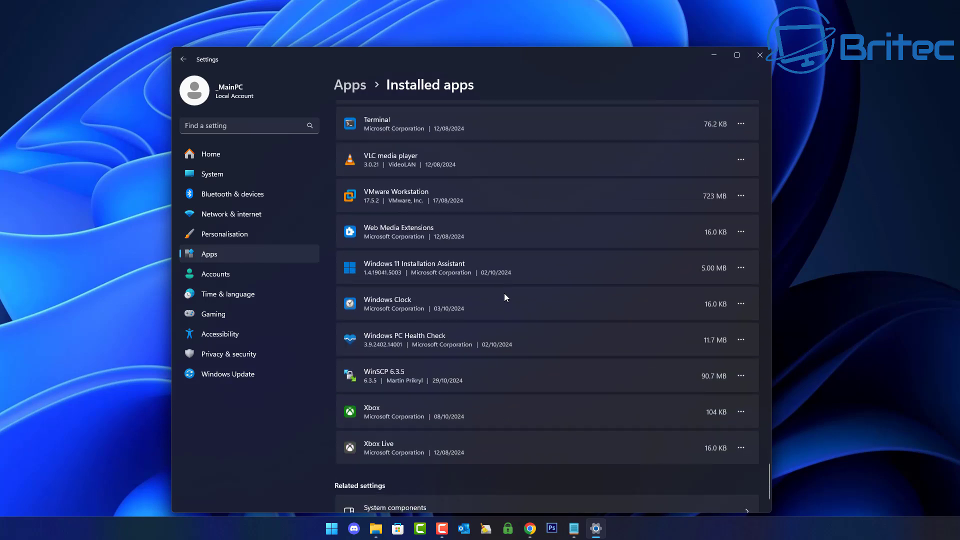
pyautogui.scroll(10, 505, 295)
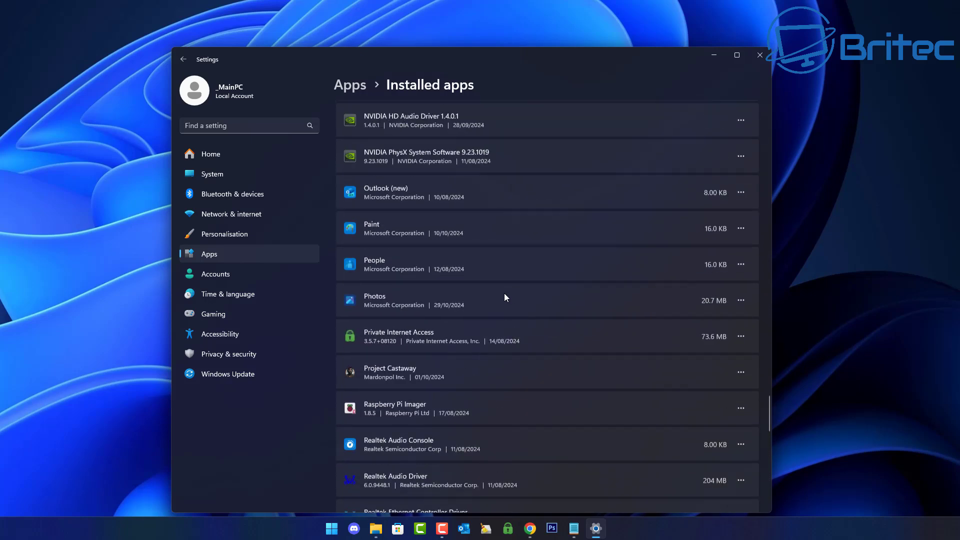
pyautogui.scroll(9, 504, 294)
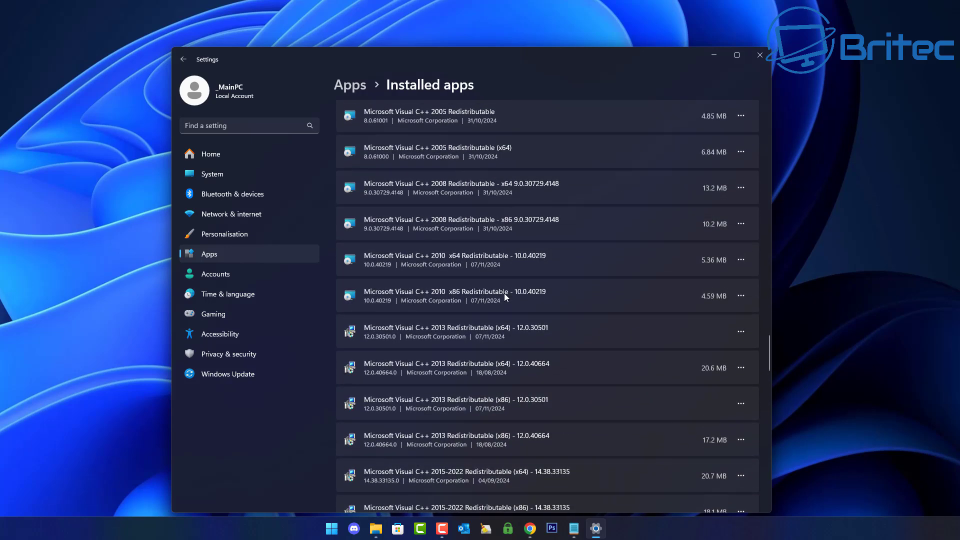
pyautogui.scroll(6, 505, 295)
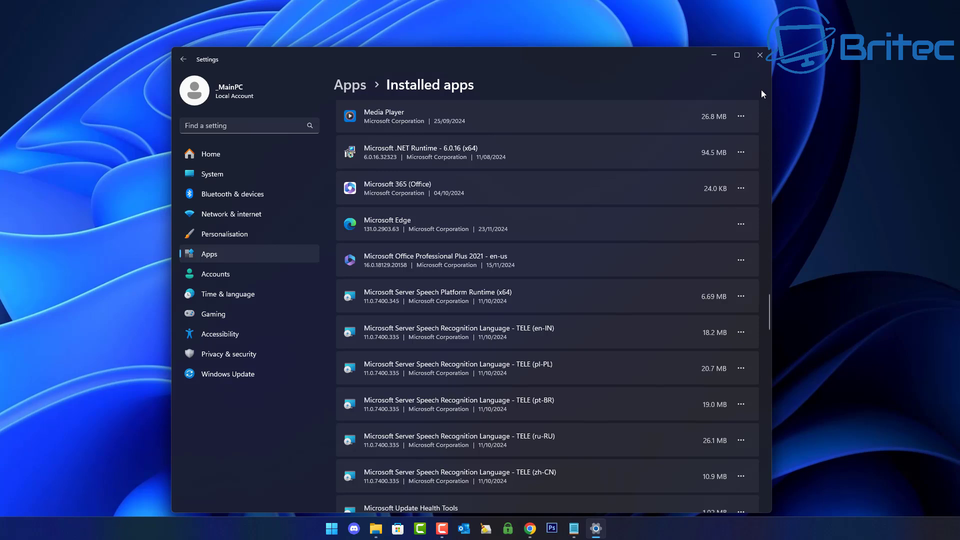
# Step: Close Settings and open a centred File Explorer window on This PC
pyautogui.click(758, 56)
pyautogui.moveTo(387, 533)
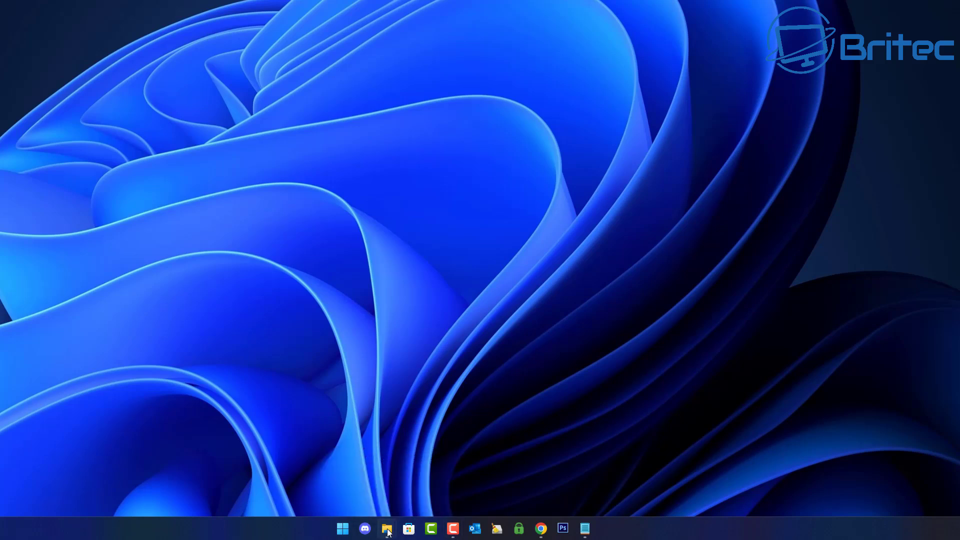
pyautogui.rightClick(387, 533)
pyautogui.click(371, 467)
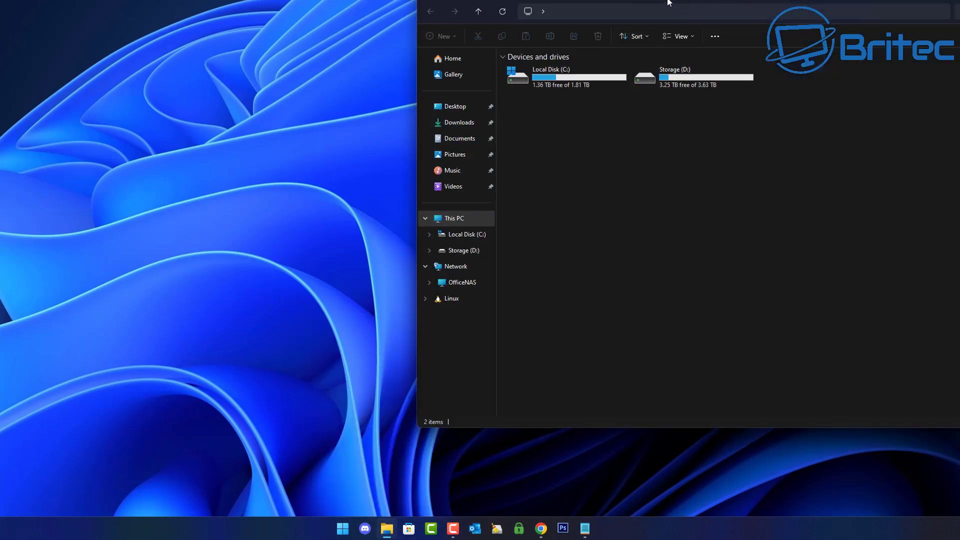
pyautogui.moveTo(668, 3); pyautogui.dragTo(334, 80)
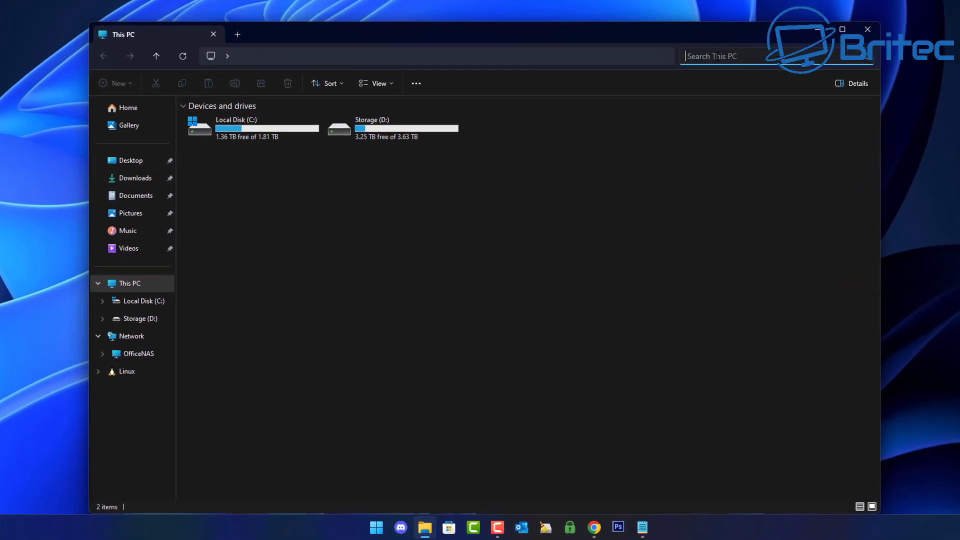
# Step: Search This PC for 'WebView2', showing matches under C:\Windows\WinSxS
pyautogui.click(653, 99)
pyautogui.write('W')
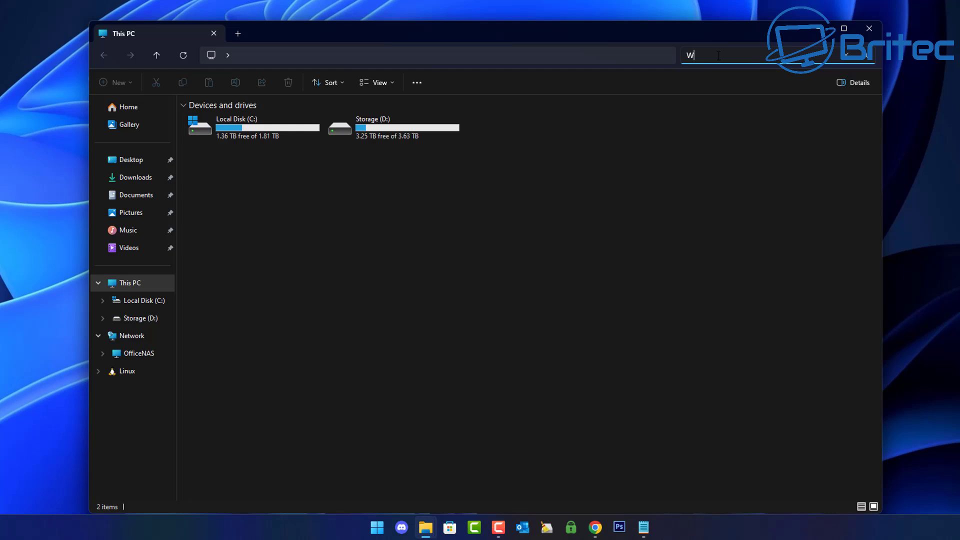
pyautogui.write('ebView2')
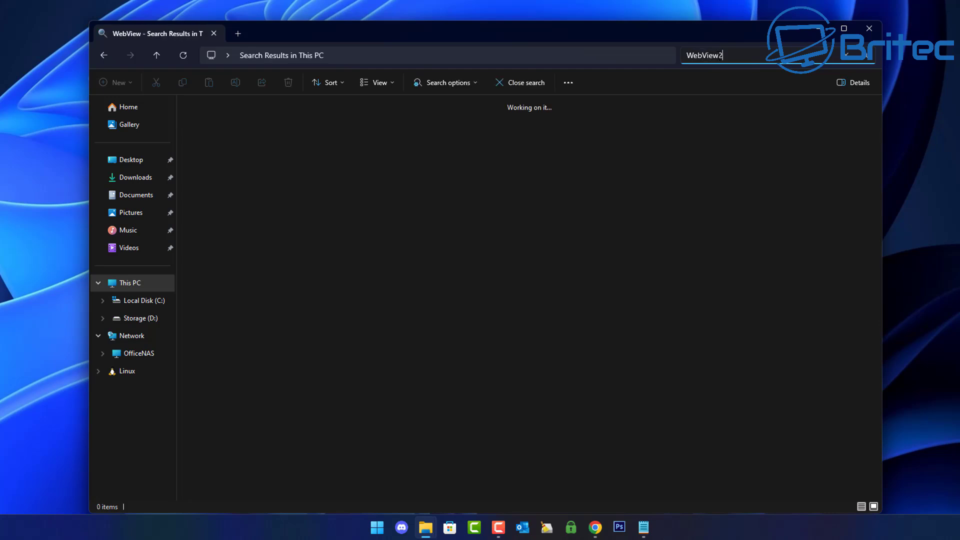
pyautogui.press('Return')
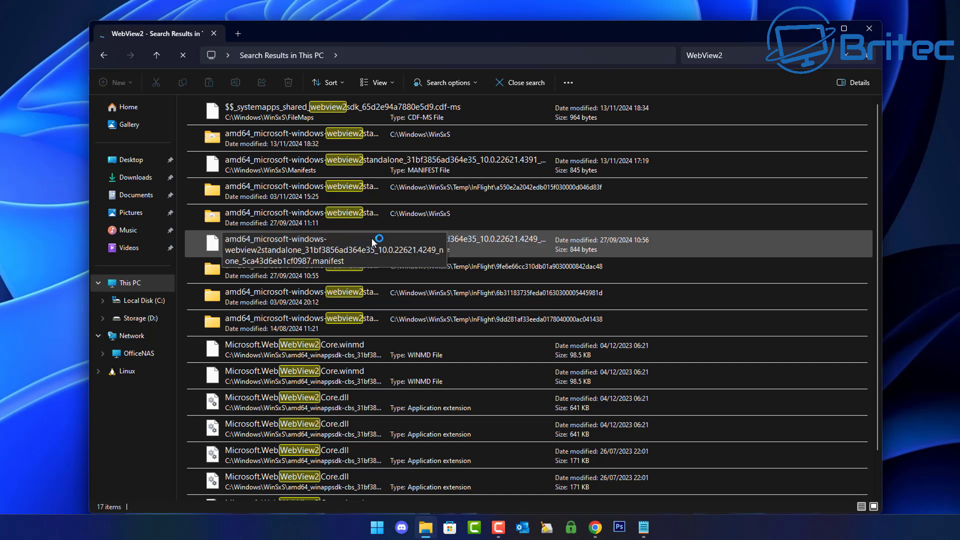
# Step: Review the WebView2 results, including webview2_integration.dll in Microsoft Edge's EdgeWebView folder
pyautogui.scroll(-5, 373, 242)
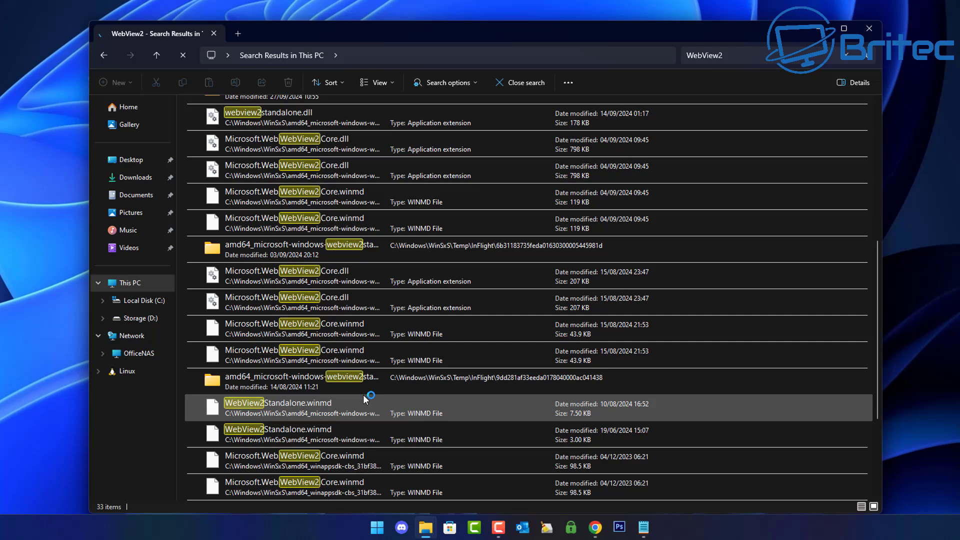
pyautogui.scroll(-4, 362, 394)
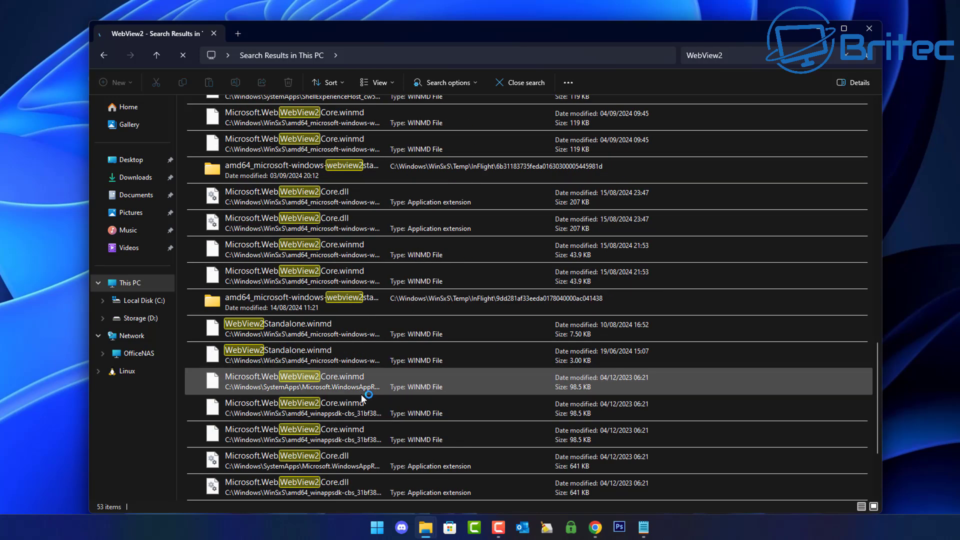
pyautogui.scroll(-2, 361, 394)
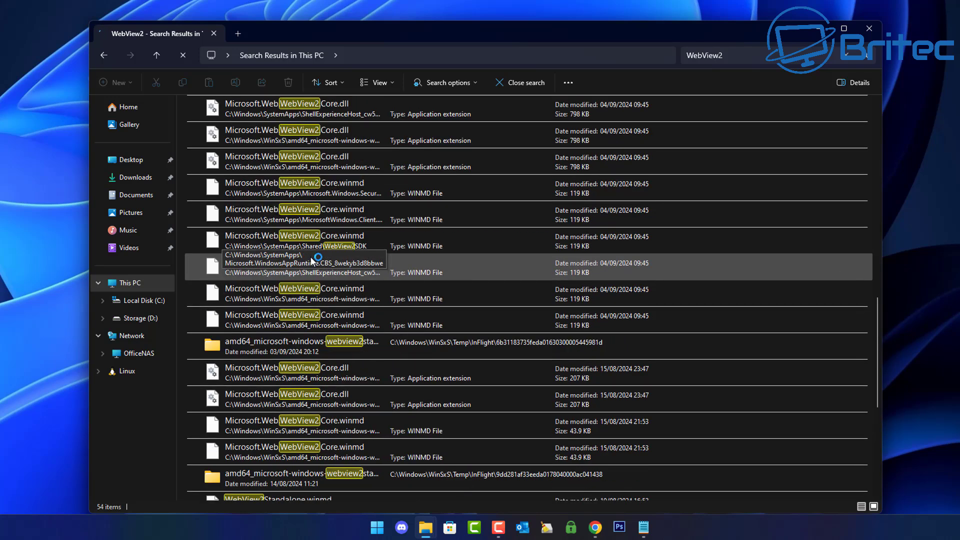
pyautogui.scroll(8, 314, 255)
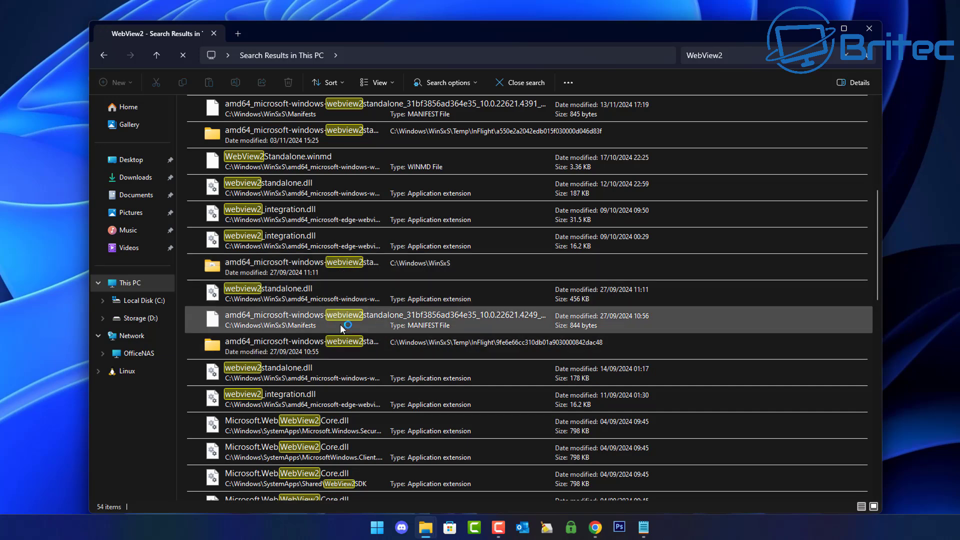
pyautogui.scroll(3, 340, 324)
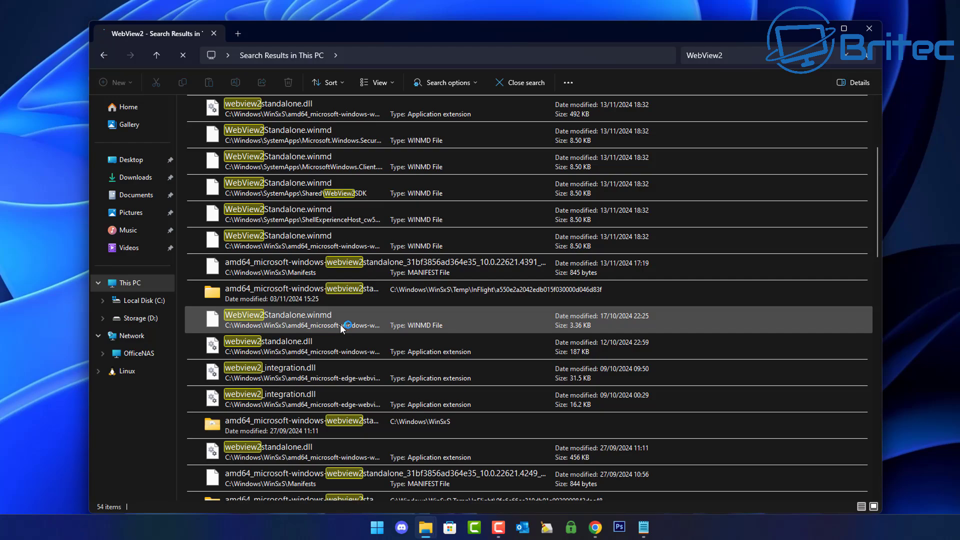
pyautogui.scroll(5, 340, 324)
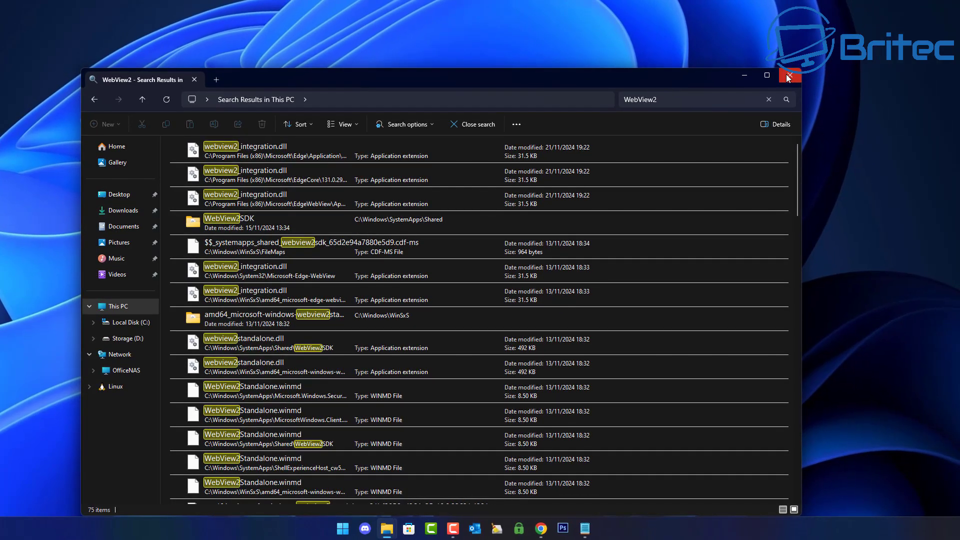
# Step: Close the search results and highlight the release-notes announcement that WebView2 Runtime left Installed Apps
pyautogui.click(785, 74)
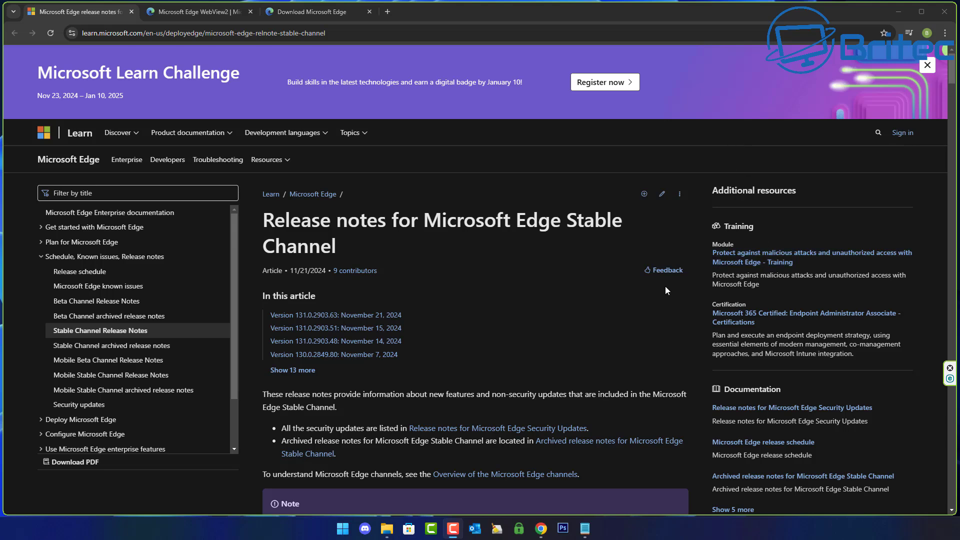
pyautogui.scroll(-6, 591, 309)
pyautogui.scroll(-9, 540, 330)
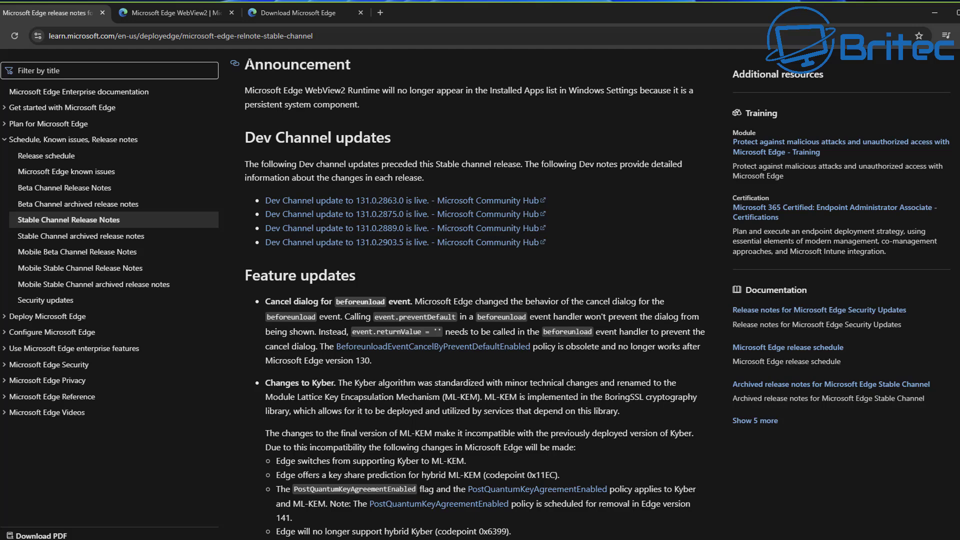
pyautogui.moveTo(245, 64); pyautogui.dragTo(412, 102)
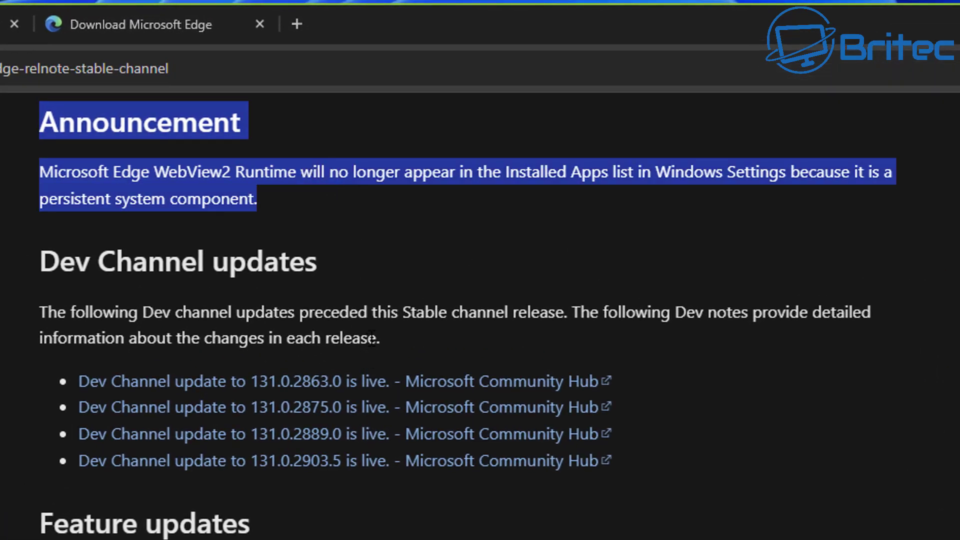
pyautogui.click(389, 204)
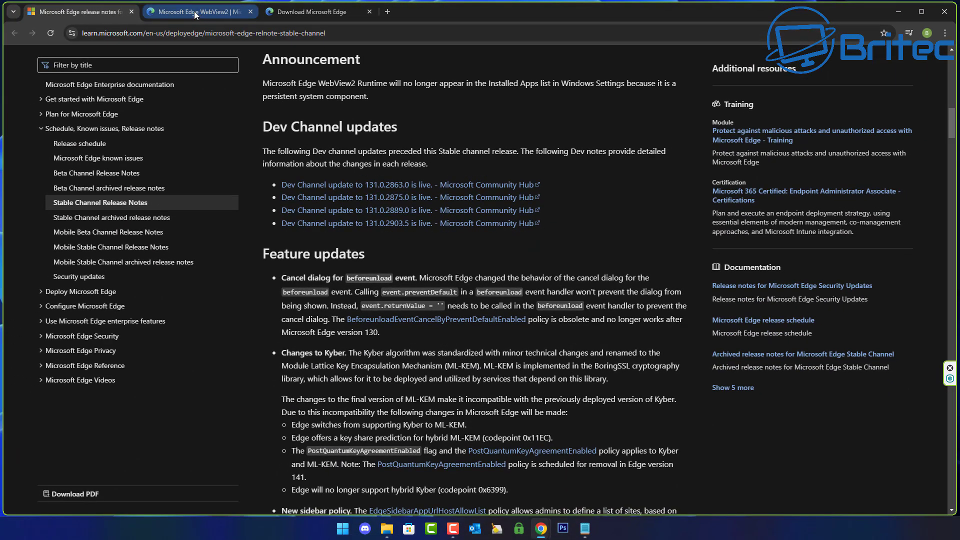
# Step: On the Microsoft Edge WebView2 page, jump to the Download the WebView2 Runtime section
pyautogui.click(195, 12)
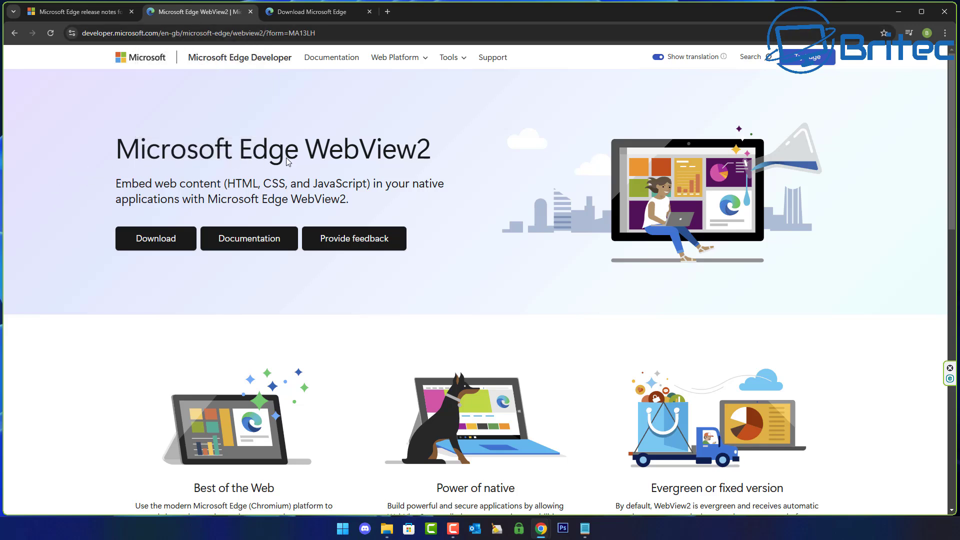
pyautogui.click(146, 242)
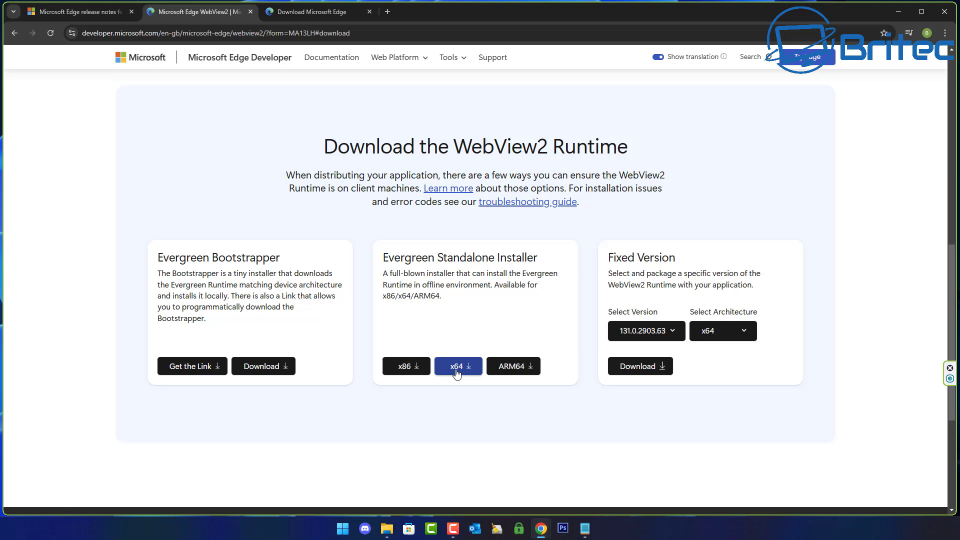
# Step: Download the x64 Evergreen Standalone Installer after accepting the license terms
pyautogui.click(455, 372)
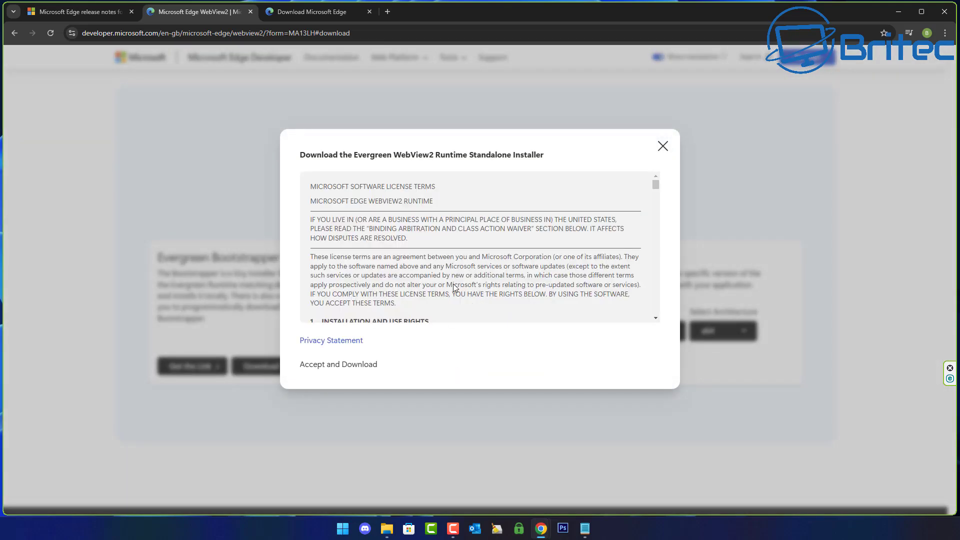
pyautogui.click(328, 365)
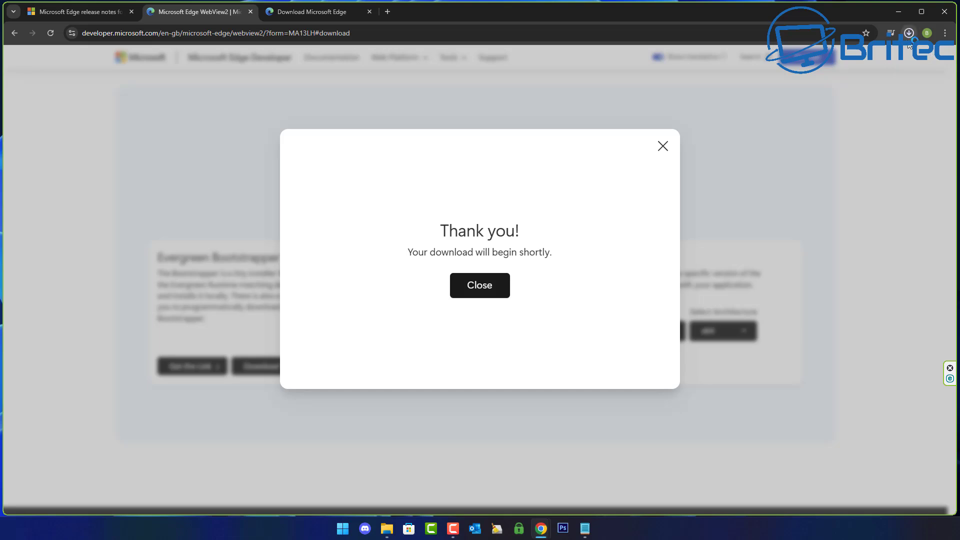
pyautogui.click(305, 16)
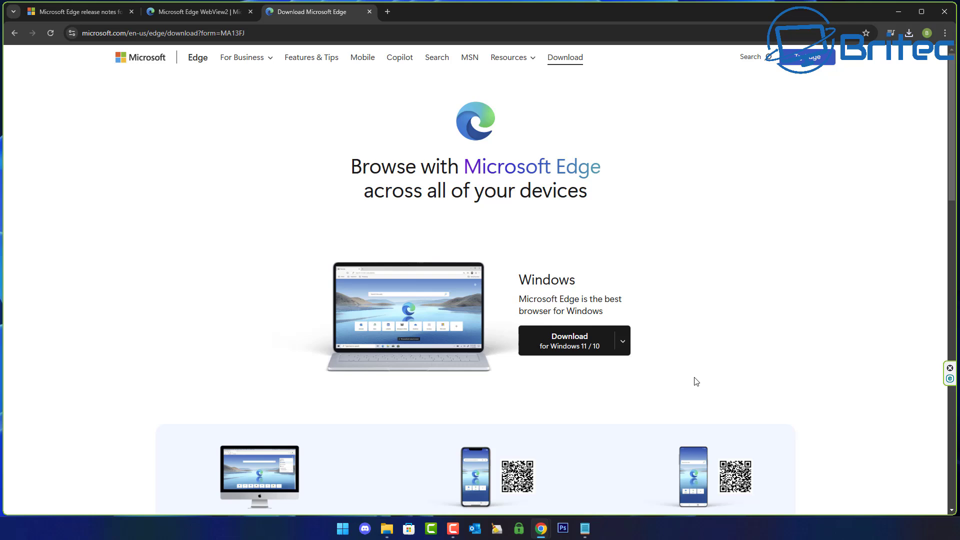
# Step: Minimize the browser to reveal the Windows 11 desktop
pyautogui.click(902, 18)
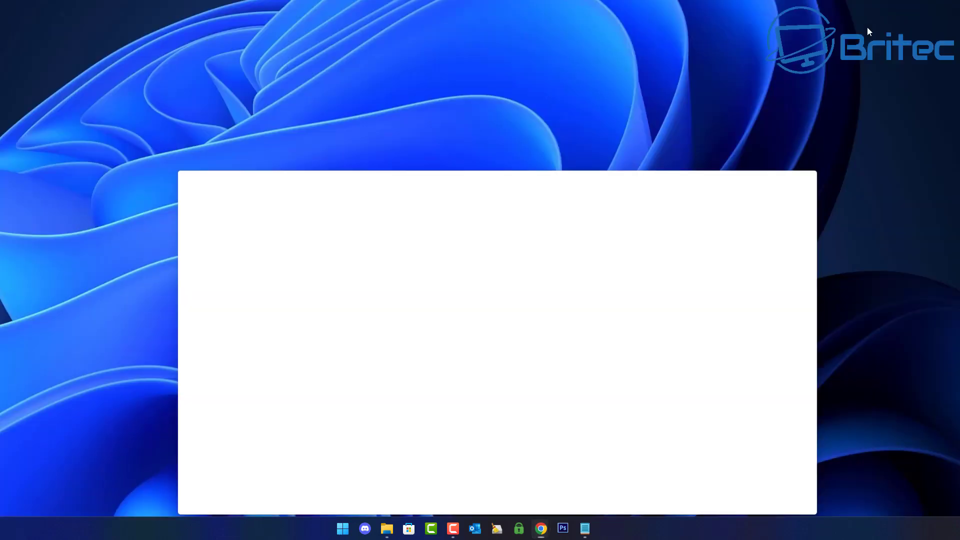